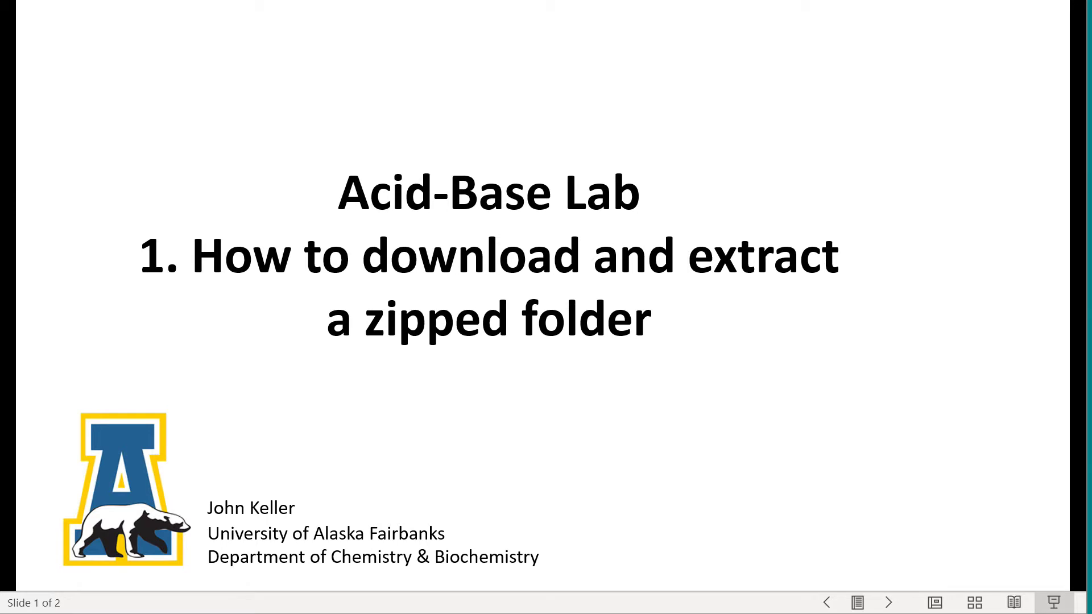
Switch to the lab handout PDF and follow its Chem 106 experiment download link
key("alt+Tab")
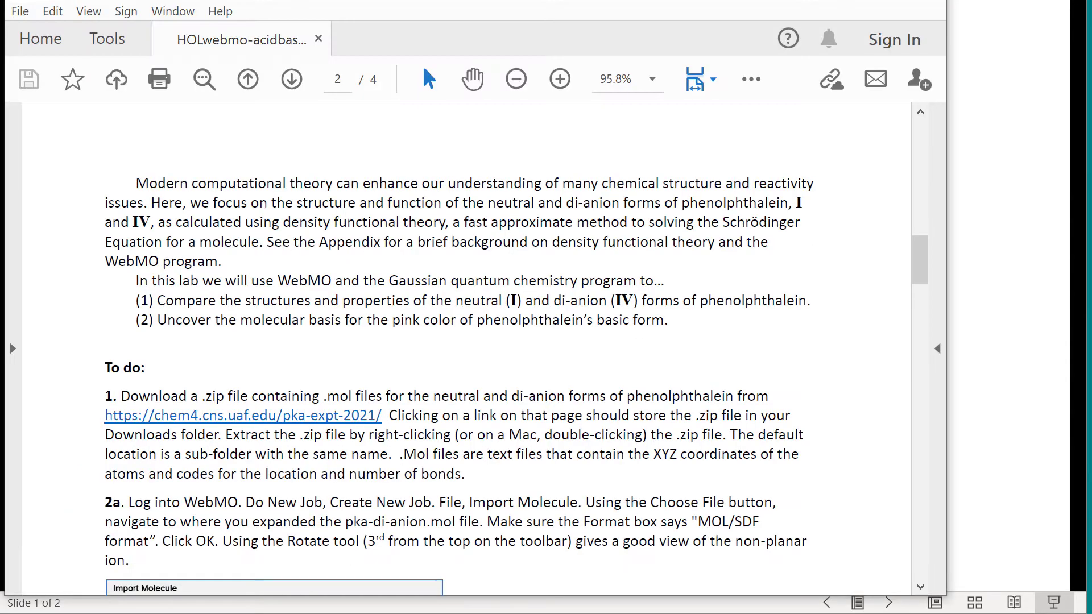
left_click_drag(920, 259, 932, 143)
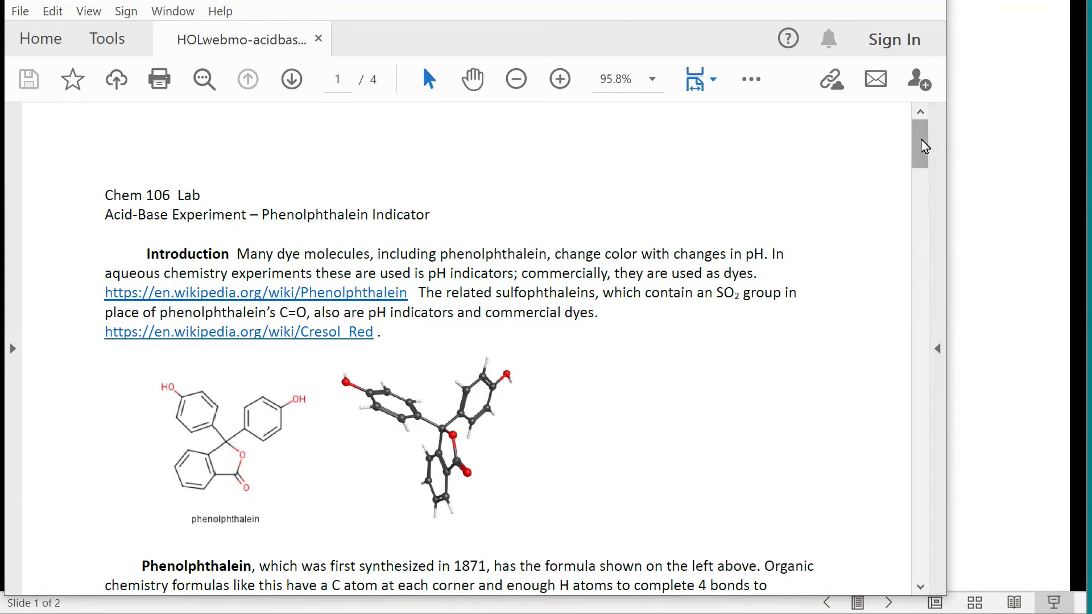
left_click_drag(924, 145, 927, 151)
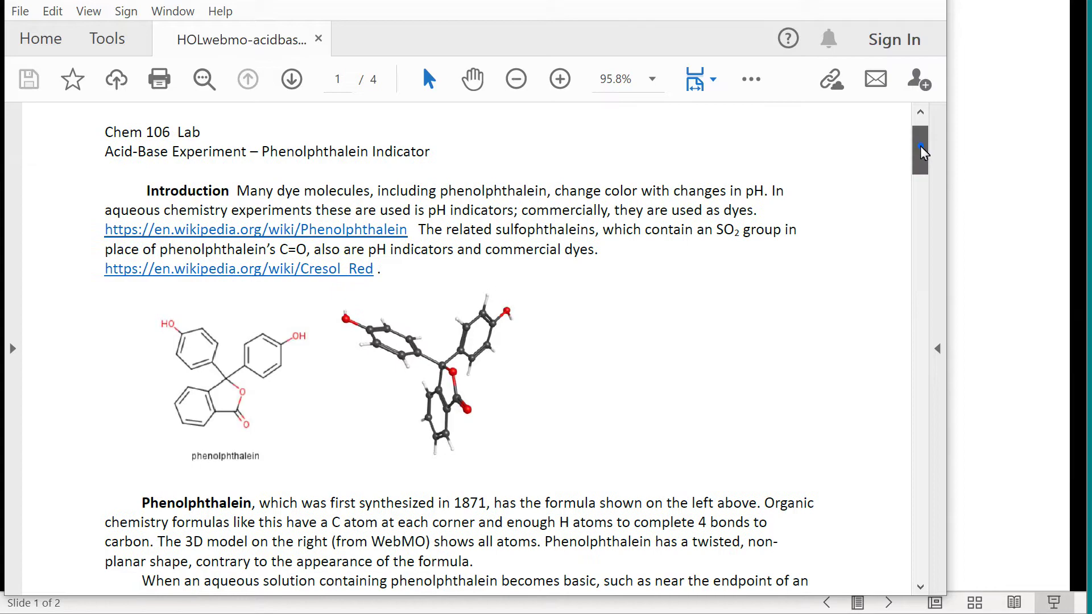
left_click_drag(921, 152, 922, 175)
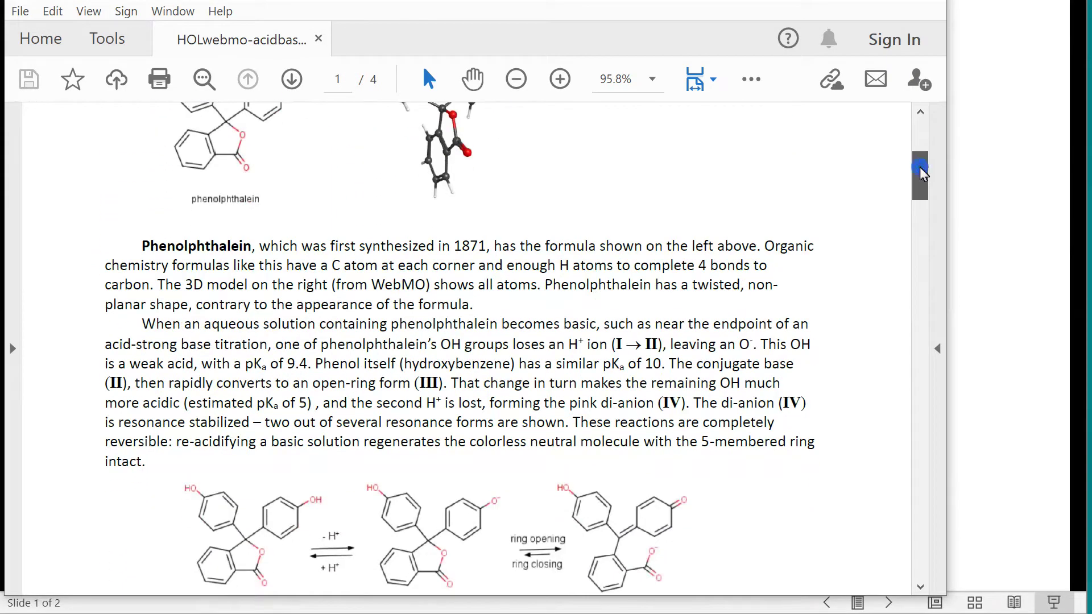
left_click_drag(921, 175, 936, 261)
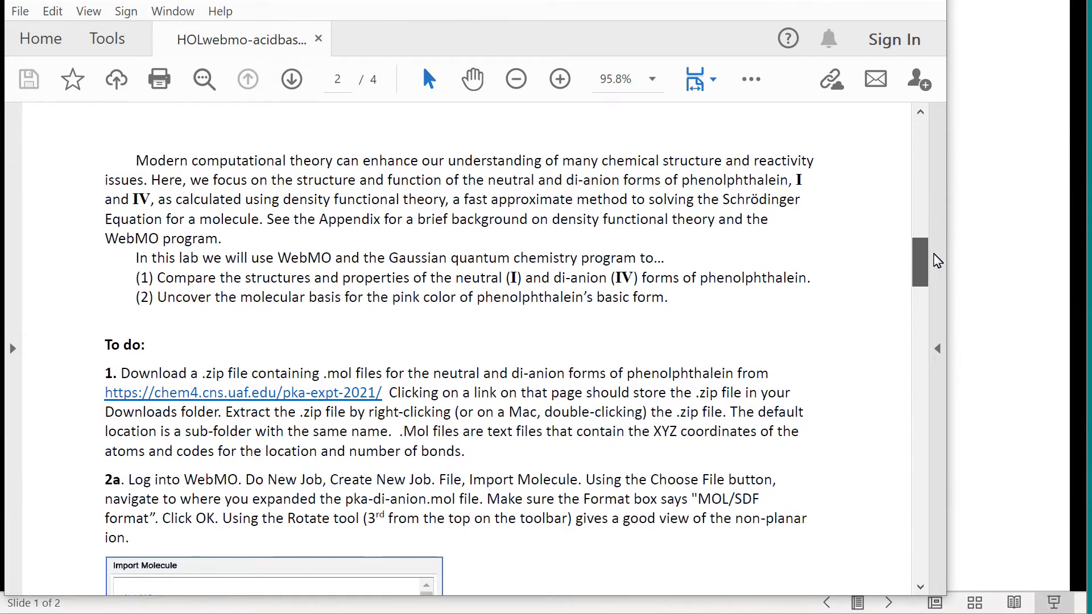
left_click_drag(936, 261, 935, 274)
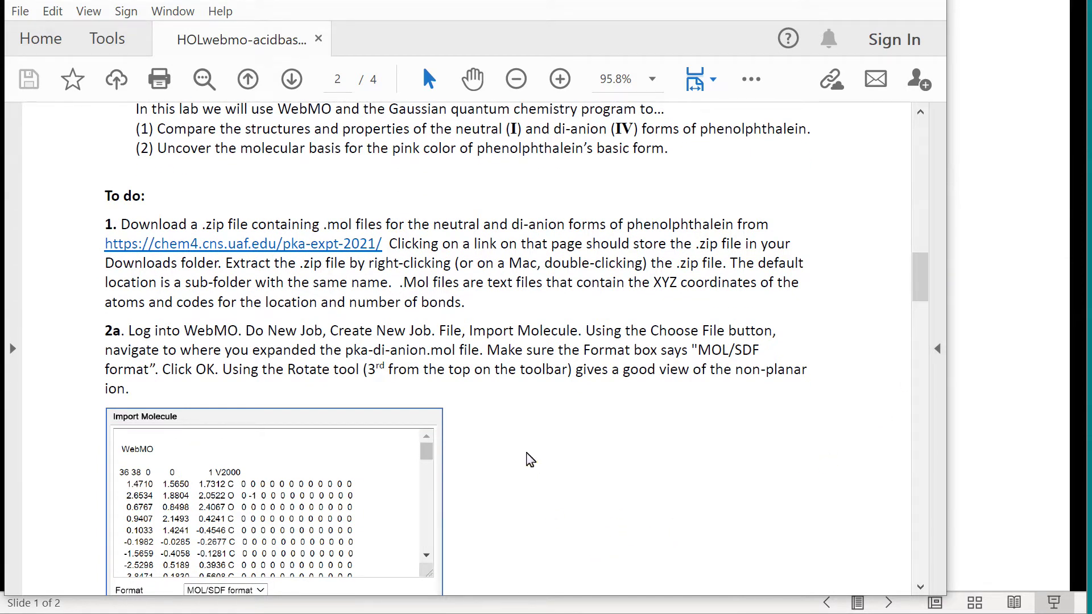
mouse_move(243, 392)
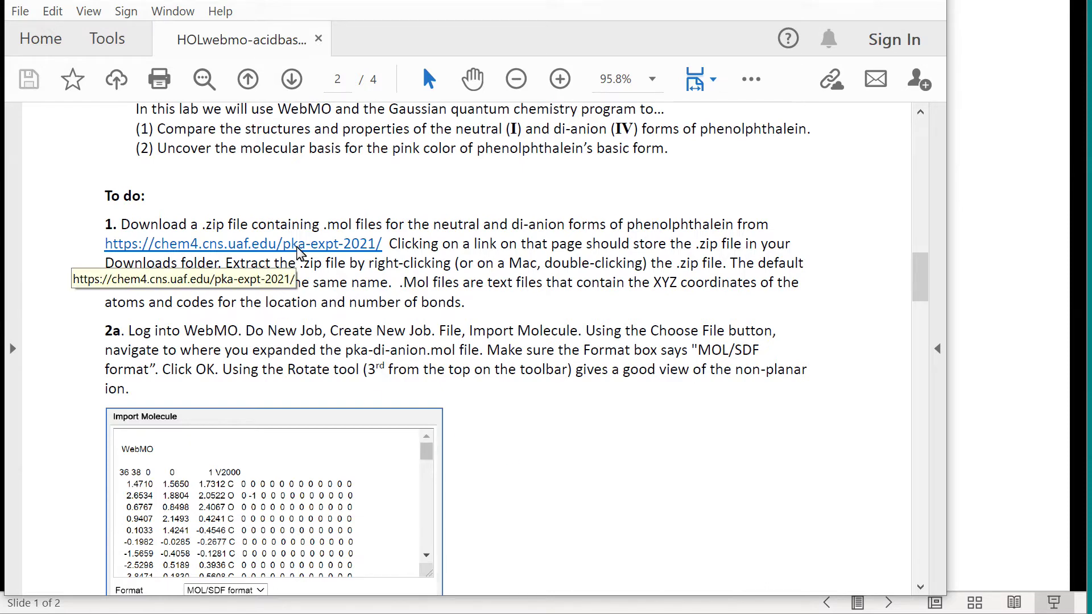
left_click(299, 248)
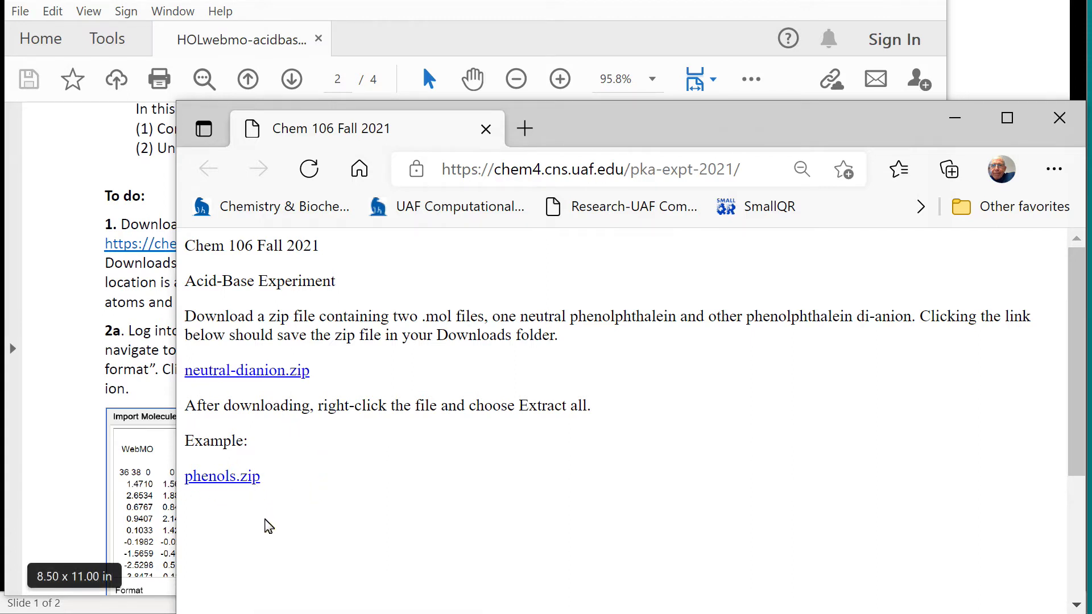
Download the phenols.zip example file from the experiment page and dismiss the downloads list
left_click(215, 480)
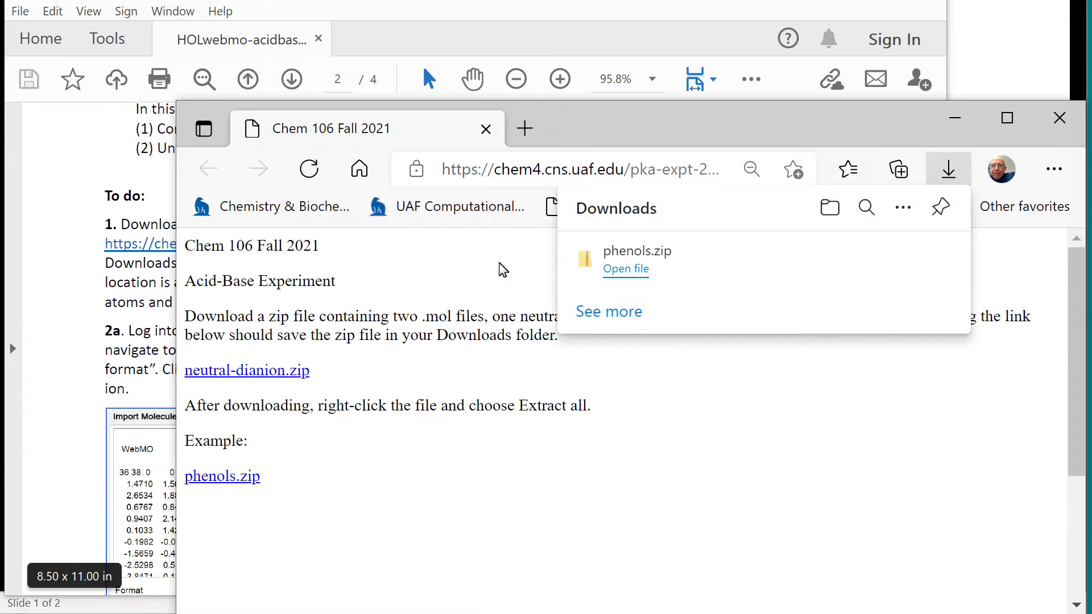
left_click(506, 269)
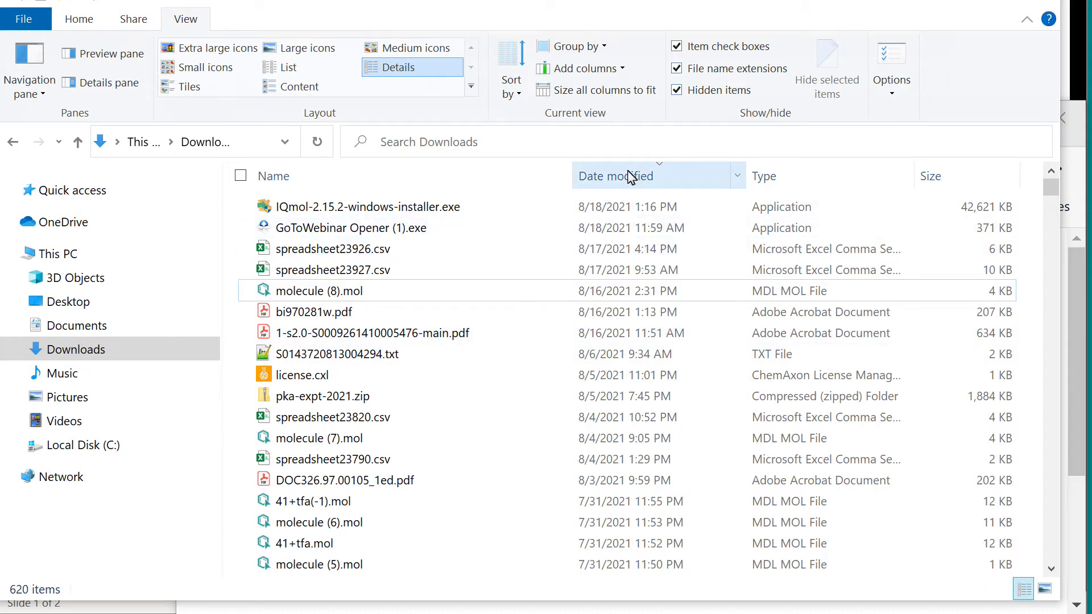
Sort Downloads by Date modified, newest first, so phenols.zip tops the list
left_click(630, 177)
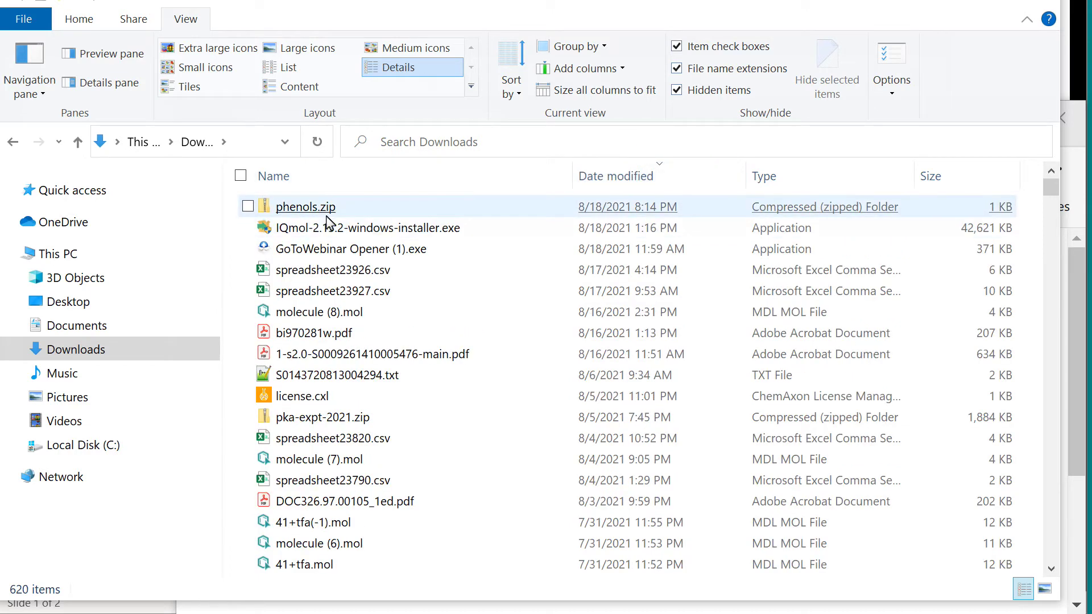
Extract All from phenols.zip into a phenols folder inside Downloads
right_click(312, 214)
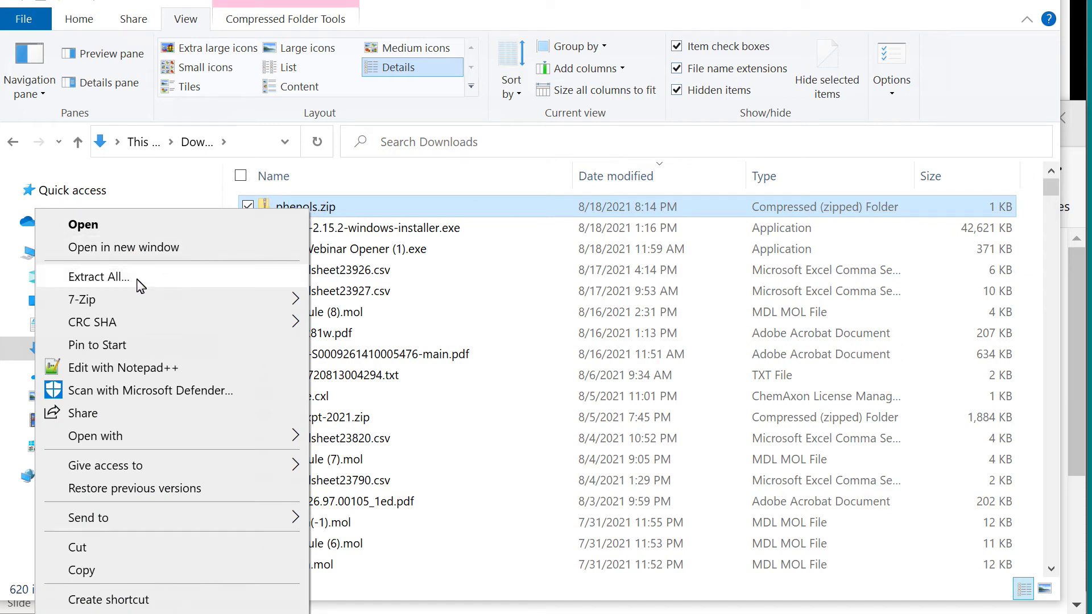
left_click(95, 276)
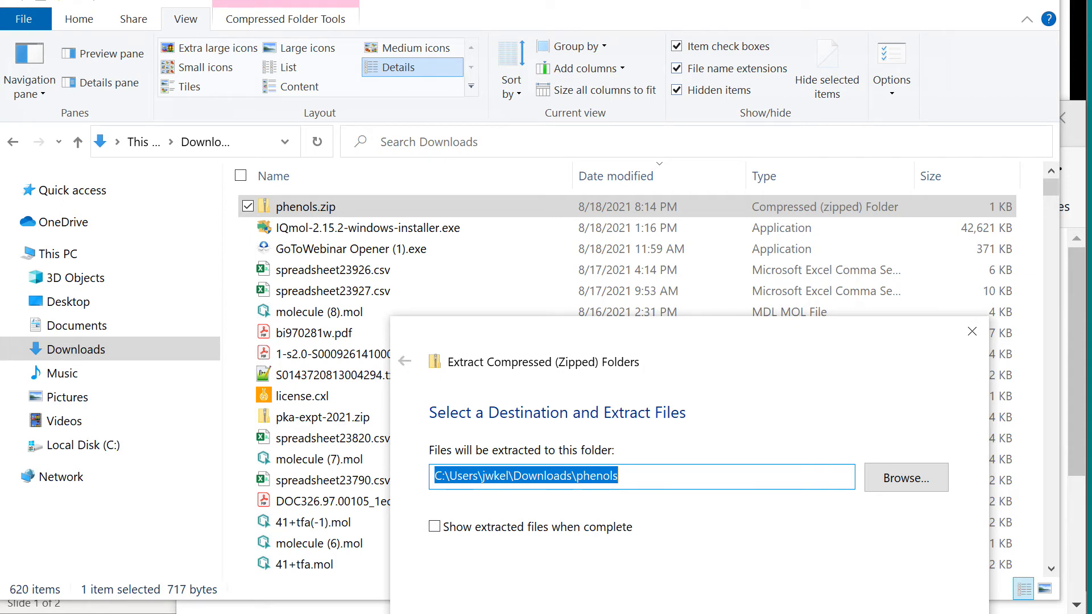
left_click_drag(822, 350, 821, 65)
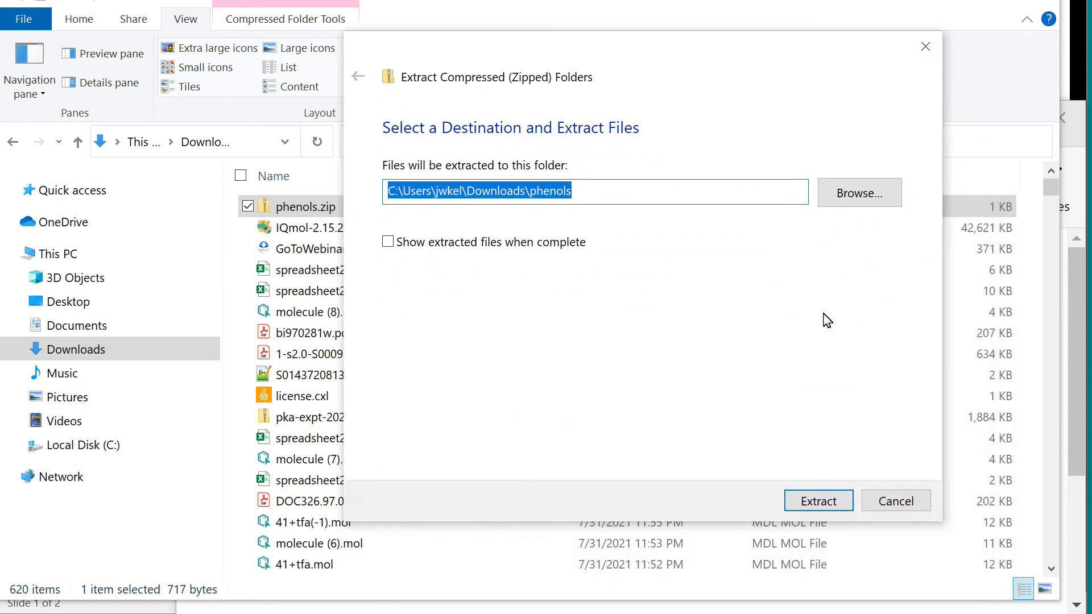
left_click(819, 502)
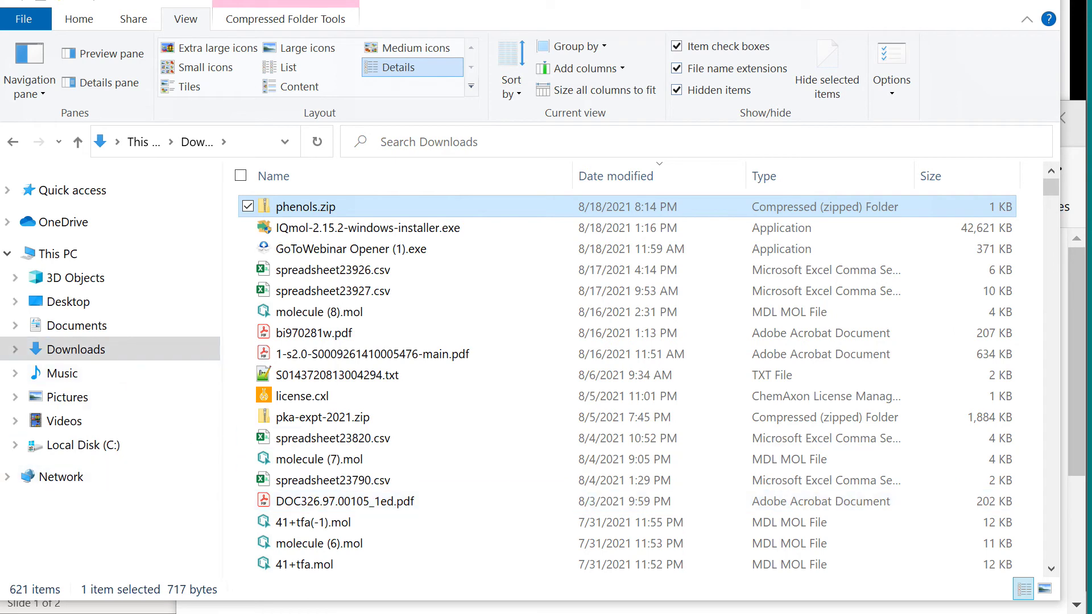
Expand Downloads in the navigation pane and open the extracted phenols folder
left_click(15, 349)
left_click_drag(212, 282, 204, 378)
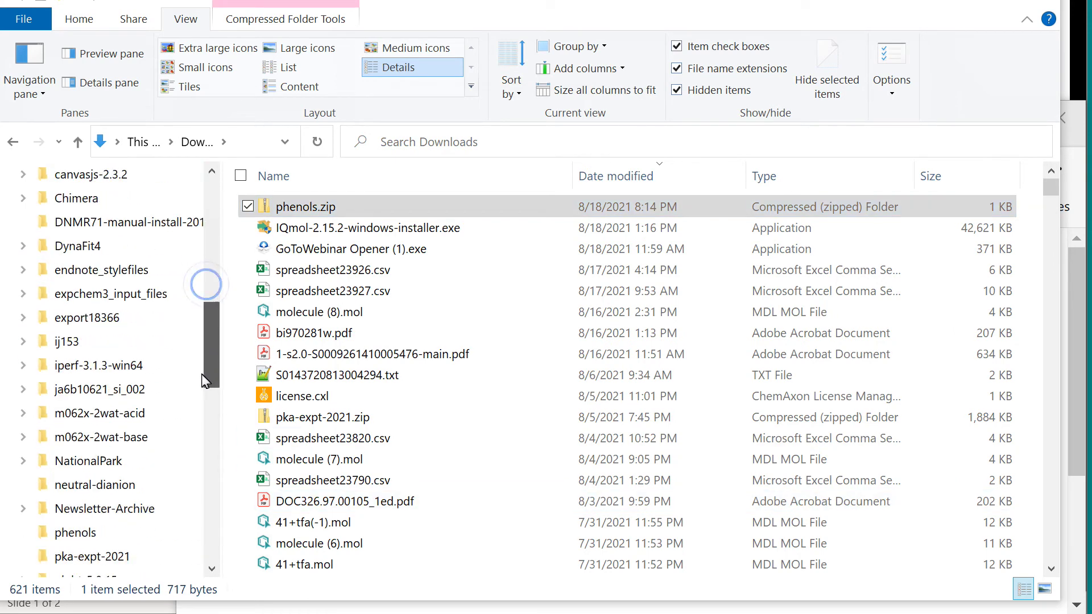
left_click(75, 485)
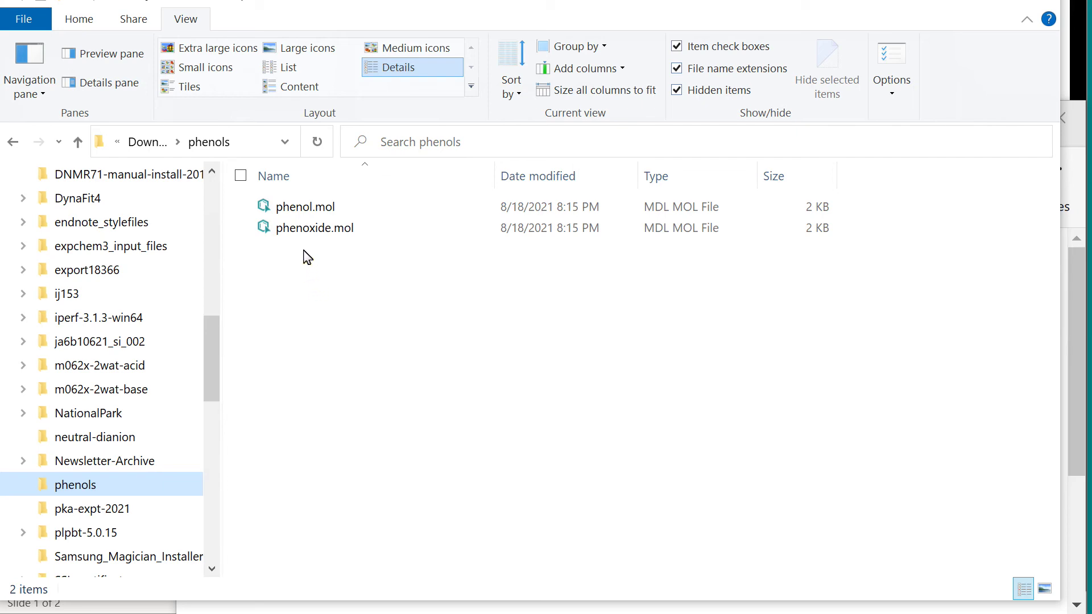
Open phenoxide.mol with Edit with Notepad++ and reposition the Notepad++ window
right_click(314, 227)
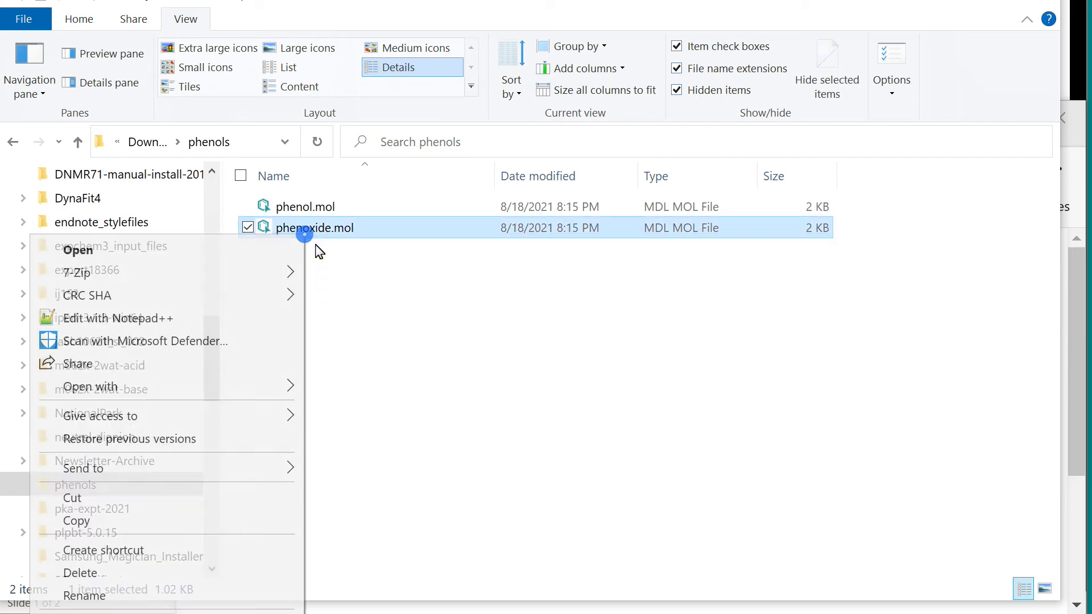
left_click(168, 318)
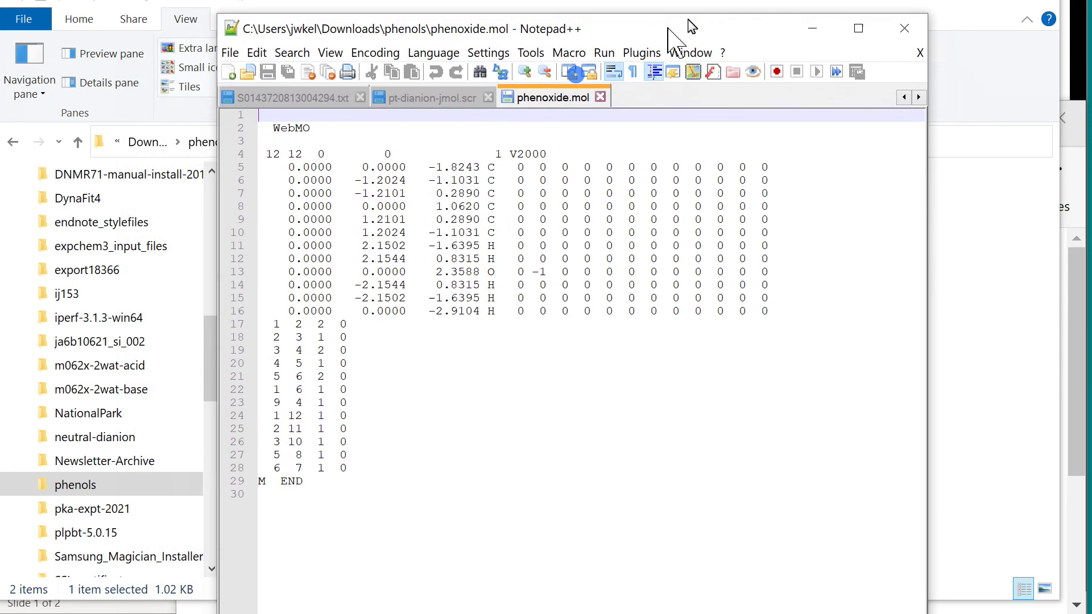
left_click_drag(579, 81, 735, 4)
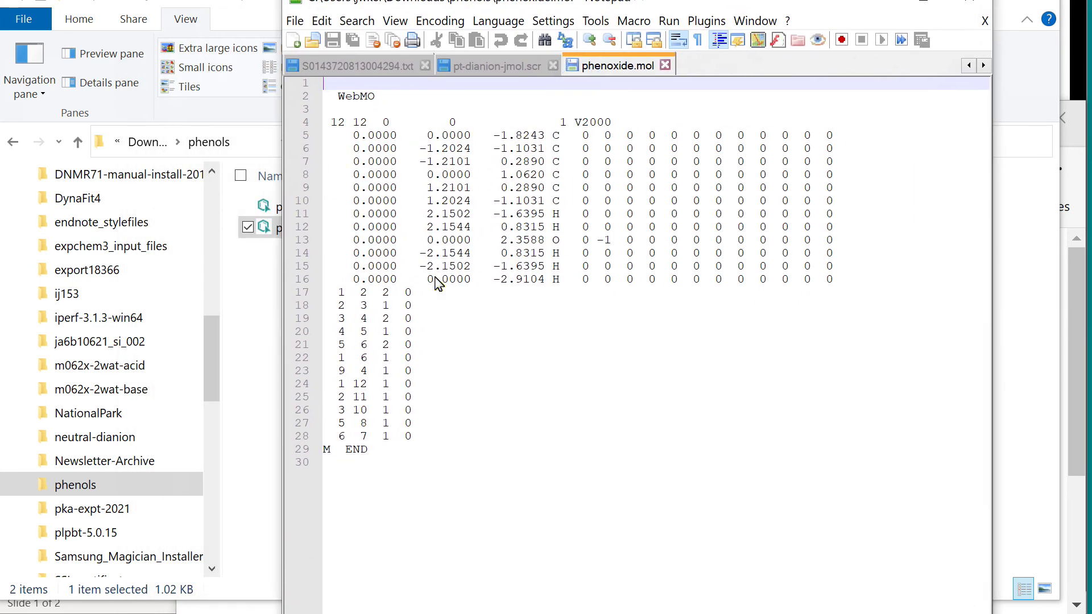